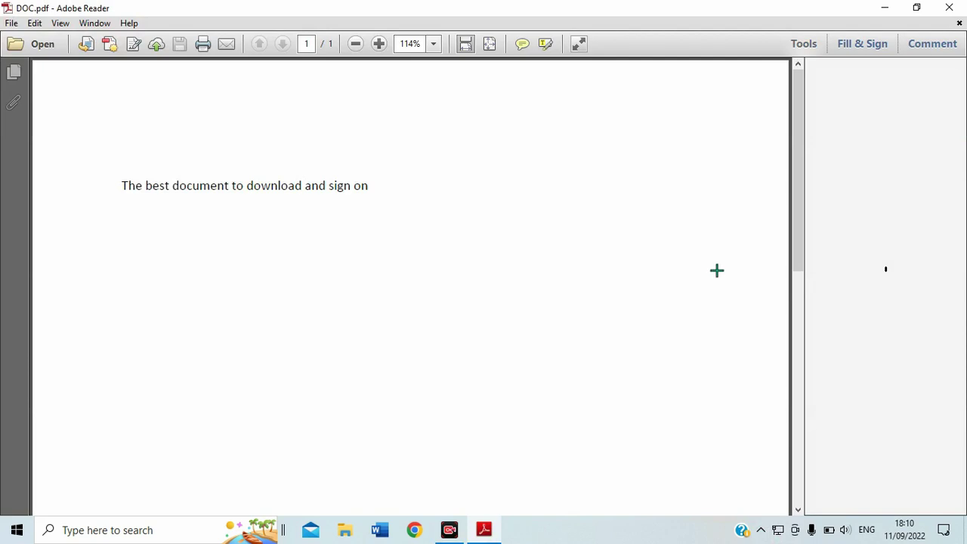
# Step: Open the Fill & Sign tools pane beside DOC.pdf
pyautogui.moveTo(716, 293)
pyautogui.mouseDown()
pyautogui.moveTo(808, 67)
pyautogui.moveTo(821, 43)
pyautogui.moveTo(840, 54)
pyautogui.mouseUp()
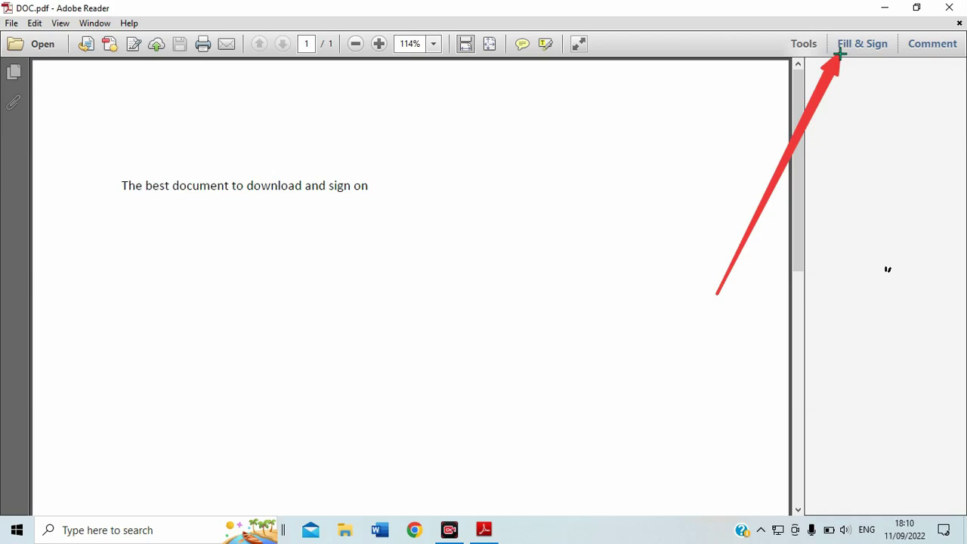
pyautogui.moveTo(840, 55); pyautogui.dragTo(840, 55)
pyautogui.moveTo(588, 313); pyautogui.dragTo(287, 349)
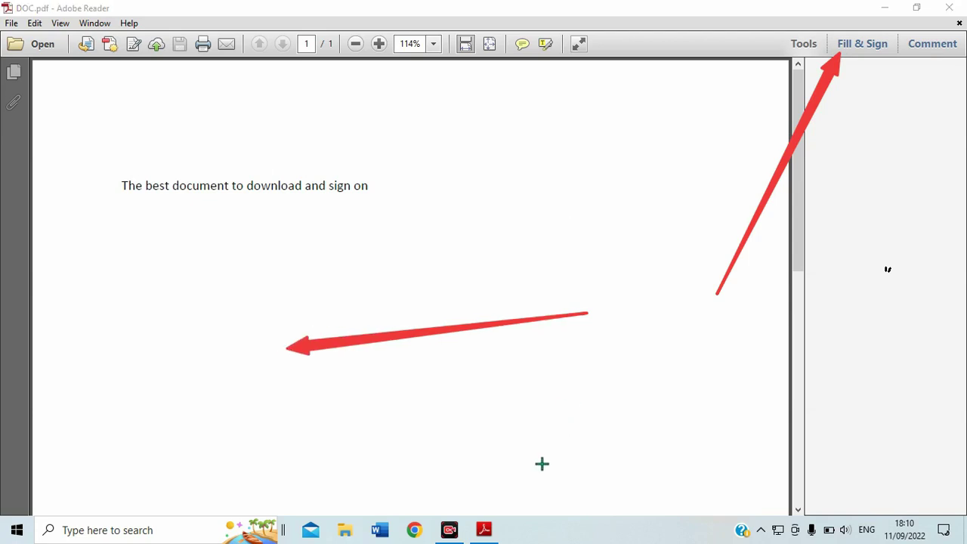
pyautogui.click(849, 45)
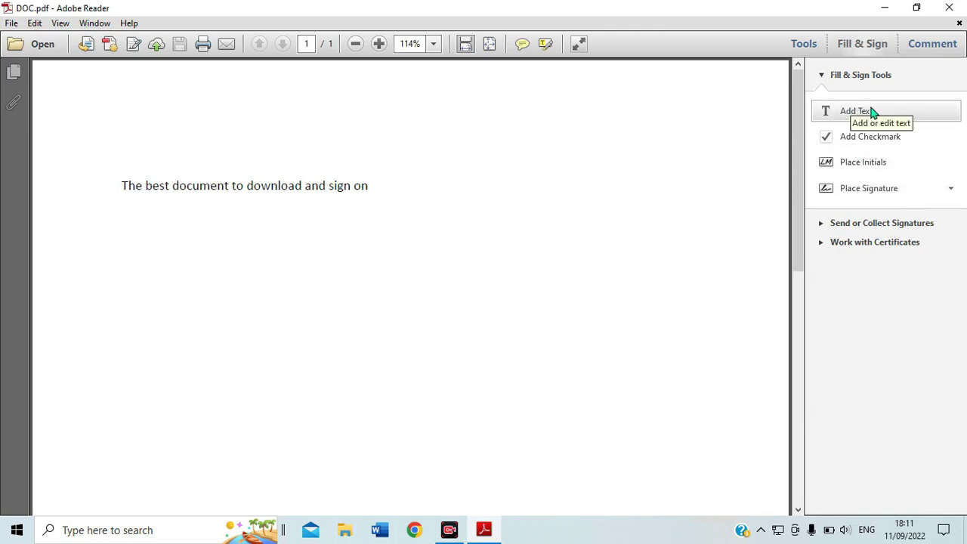
# Step: Clear the previously saved signature and begin creating a new one to place
pyautogui.click(952, 194)
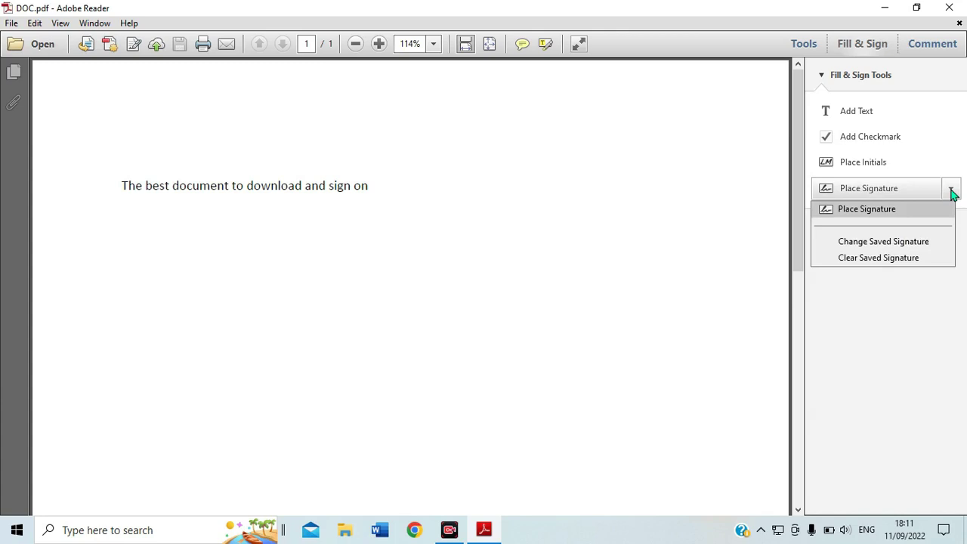
pyautogui.click(858, 259)
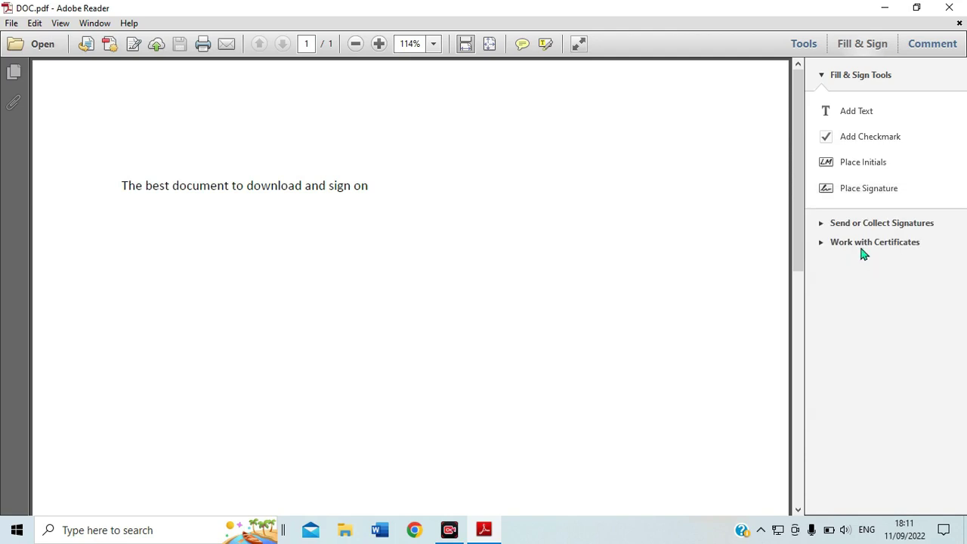
pyautogui.click(869, 188)
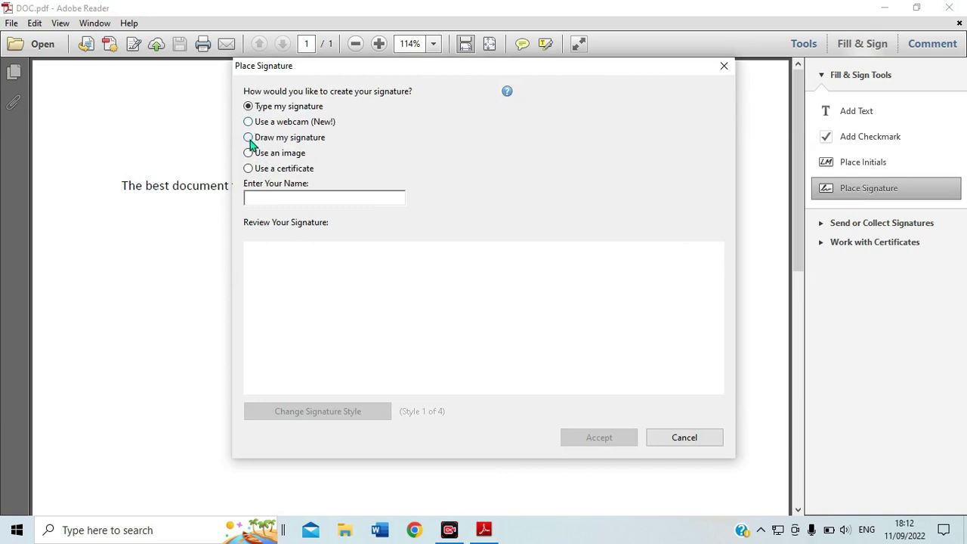
# Step: Draw a freehand signature, accept it, and place it on the page
pyautogui.click(250, 139)
pyautogui.moveTo(324, 301)
pyautogui.mouseDown()
pyautogui.moveTo(432, 244)
pyautogui.moveTo(385, 259)
pyautogui.moveTo(509, 284)
pyautogui.moveTo(425, 288)
pyautogui.moveTo(384, 375)
pyautogui.moveTo(395, 315)
pyautogui.moveTo(421, 269)
pyautogui.mouseUp()
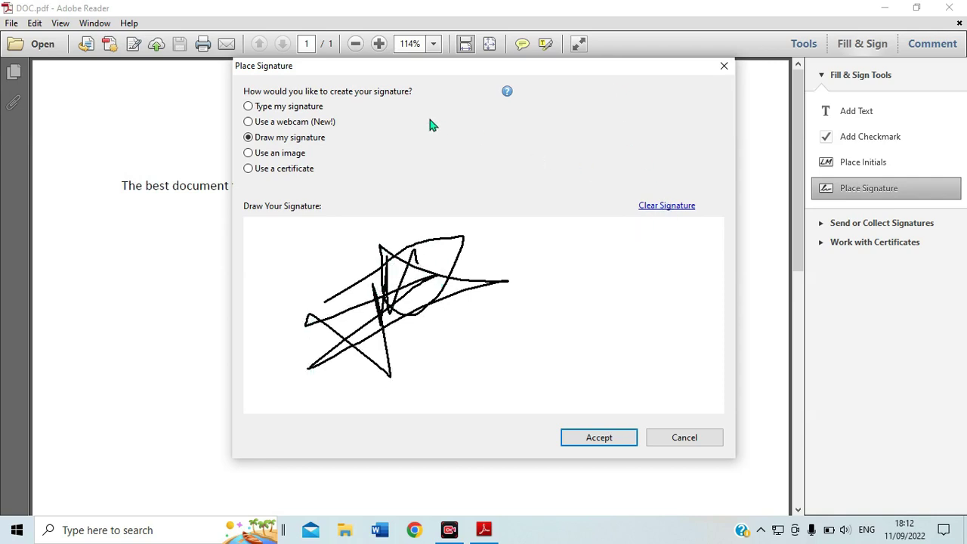
pyautogui.click(586, 438)
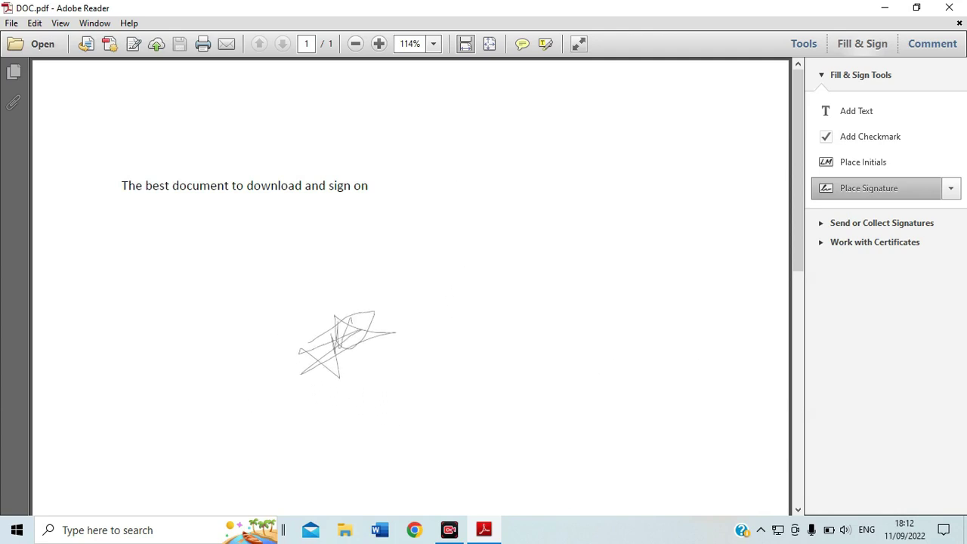
pyautogui.click(346, 345)
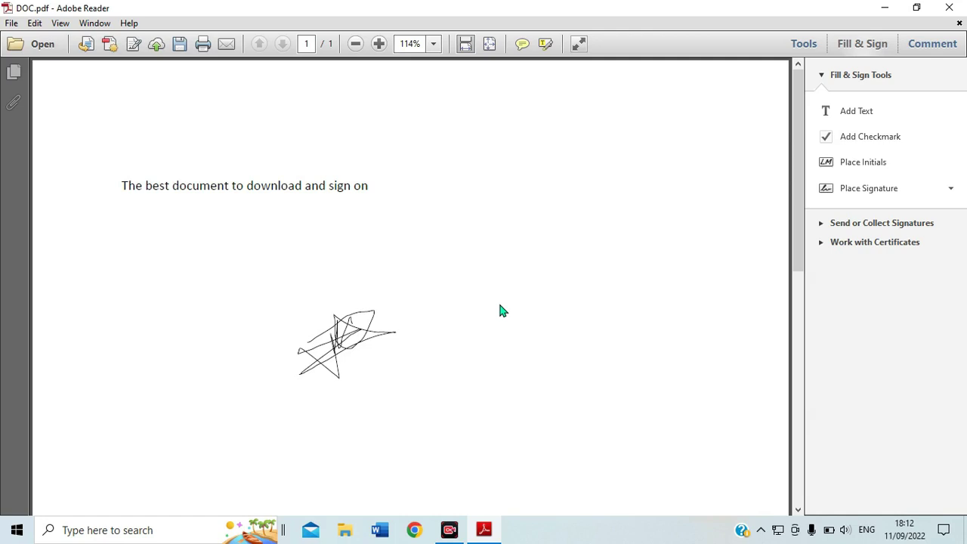
# Step: Move the signature to the page's right side and clear its saved copy
pyautogui.click(365, 331)
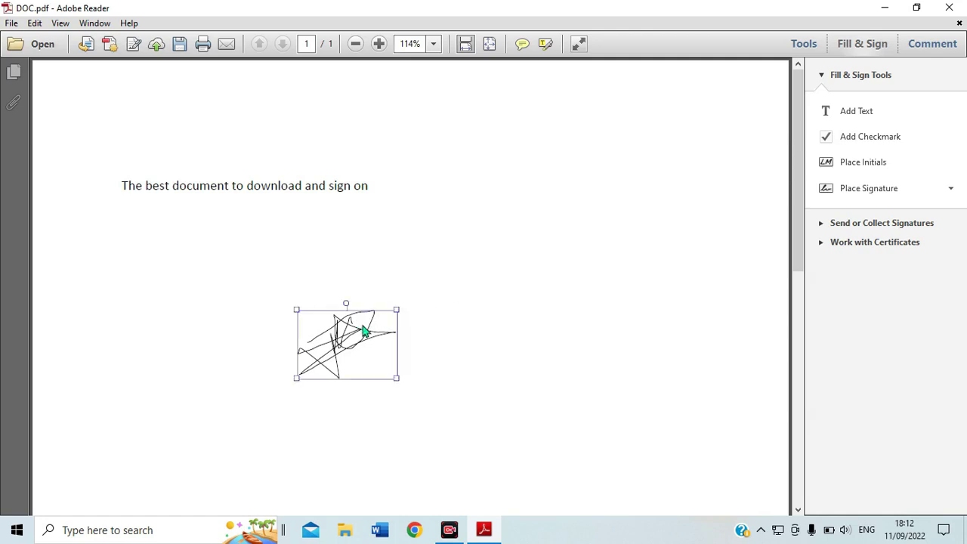
pyautogui.moveTo(358, 325); pyautogui.dragTo(735, 320)
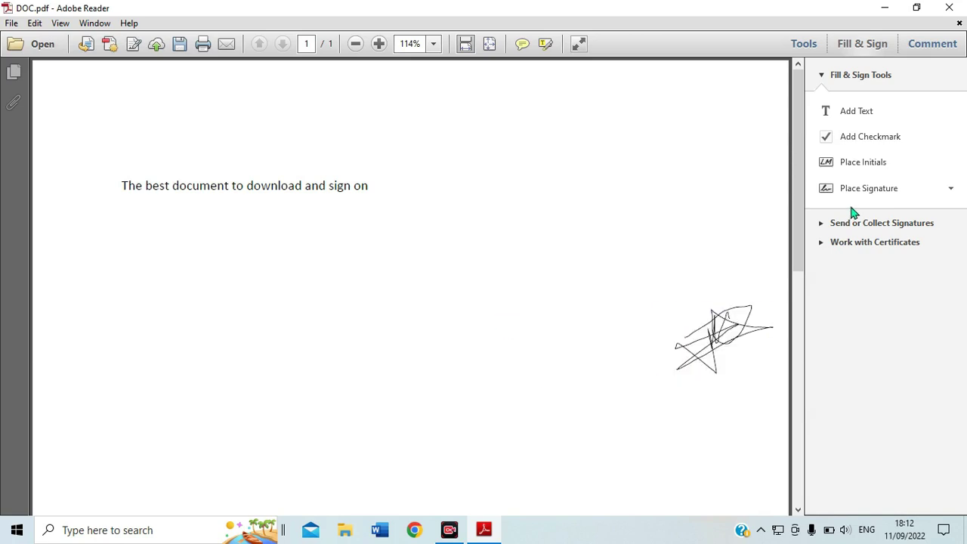
pyautogui.click(950, 189)
pyautogui.click(867, 259)
# Step: Type the initials 'PT' and cycle through the available handwriting styles
pyautogui.click(863, 163)
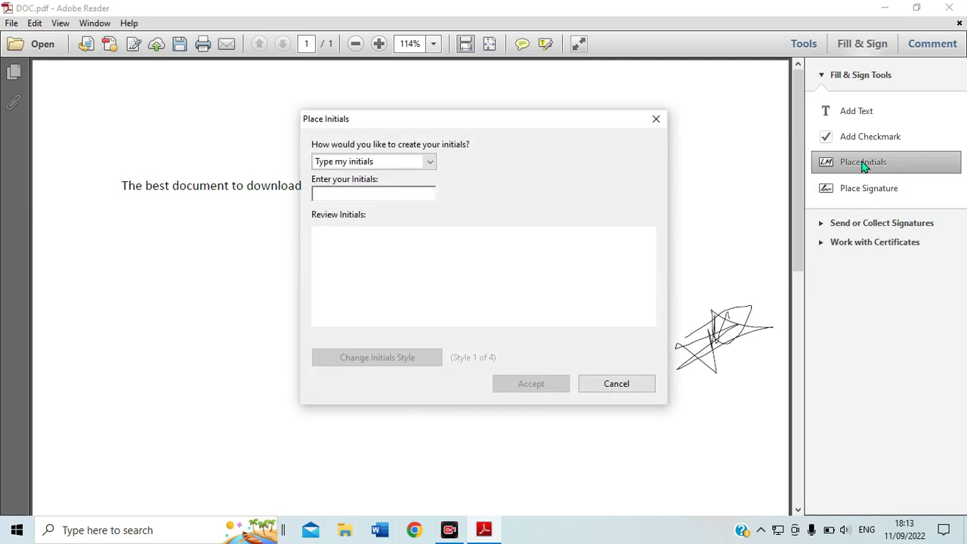
pyautogui.write('P')
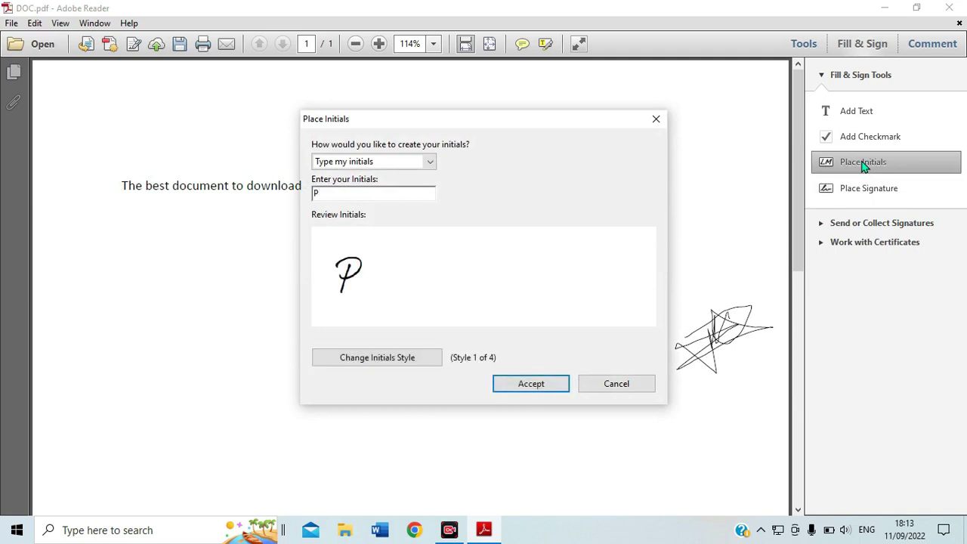
pyautogui.write('T')
pyautogui.click(386, 361)
pyautogui.click(387, 361)
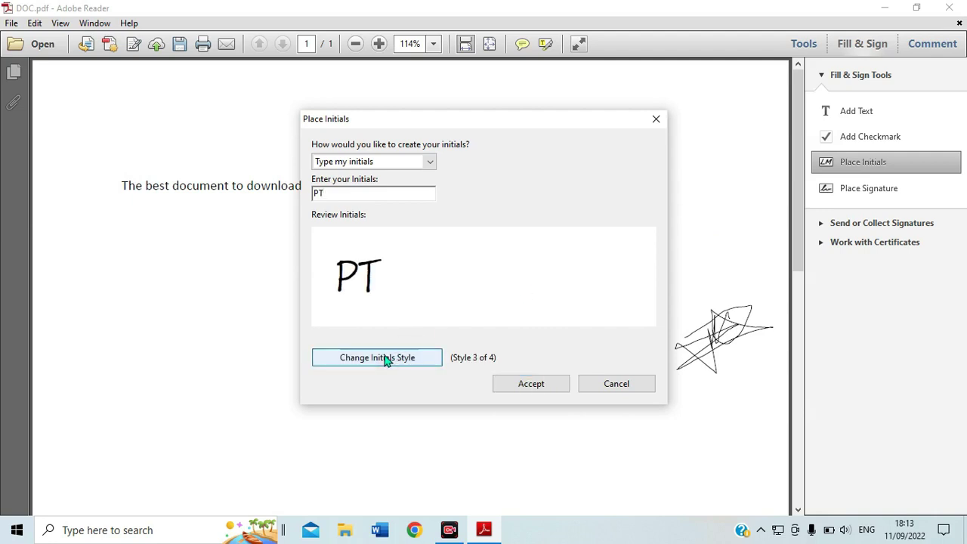
pyautogui.click(385, 360)
pyautogui.click(386, 361)
pyautogui.click(385, 360)
pyautogui.click(385, 360)
pyautogui.click(385, 360)
pyautogui.click(385, 360)
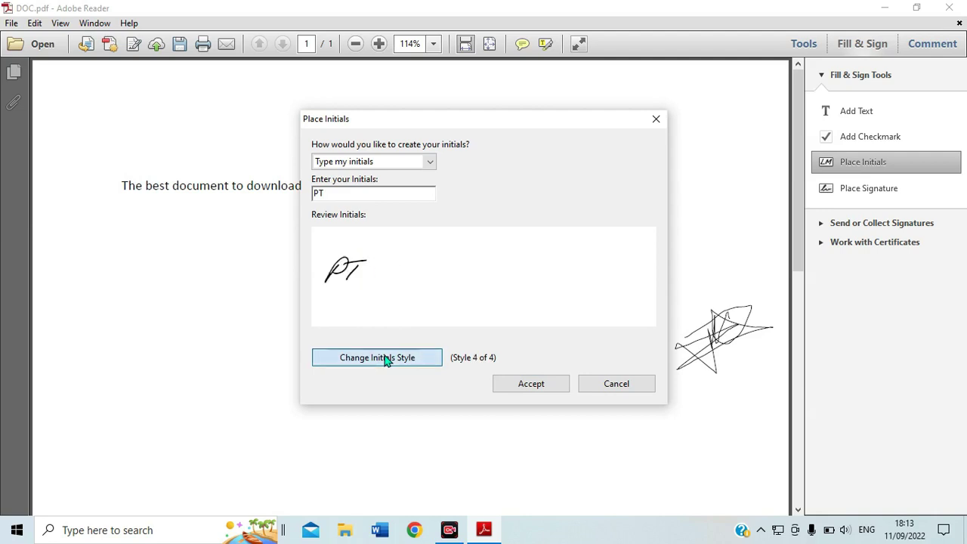
pyautogui.click(385, 360)
pyautogui.click(385, 361)
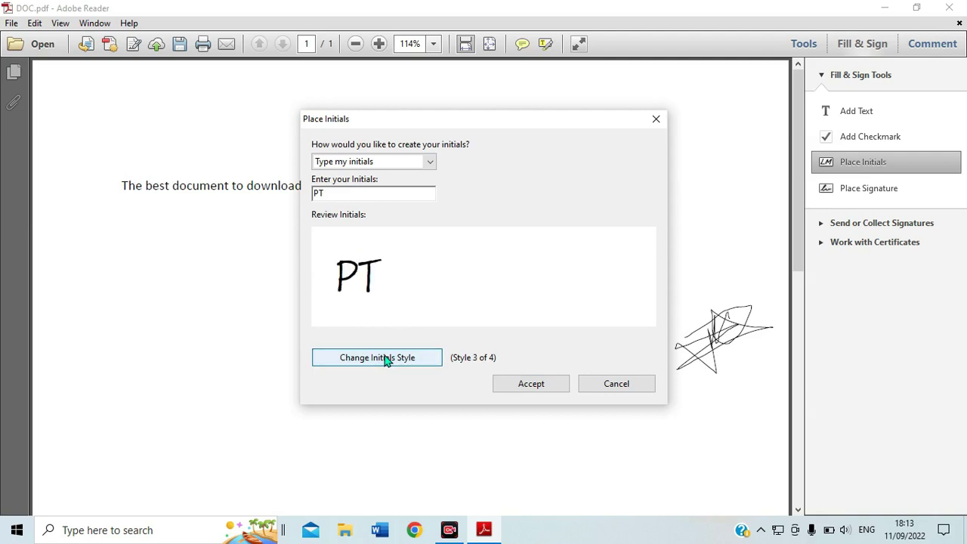
pyautogui.click(385, 360)
pyautogui.click(385, 360)
pyautogui.click(386, 361)
pyautogui.click(385, 361)
pyautogui.click(385, 360)
pyautogui.click(385, 360)
pyautogui.click(385, 360)
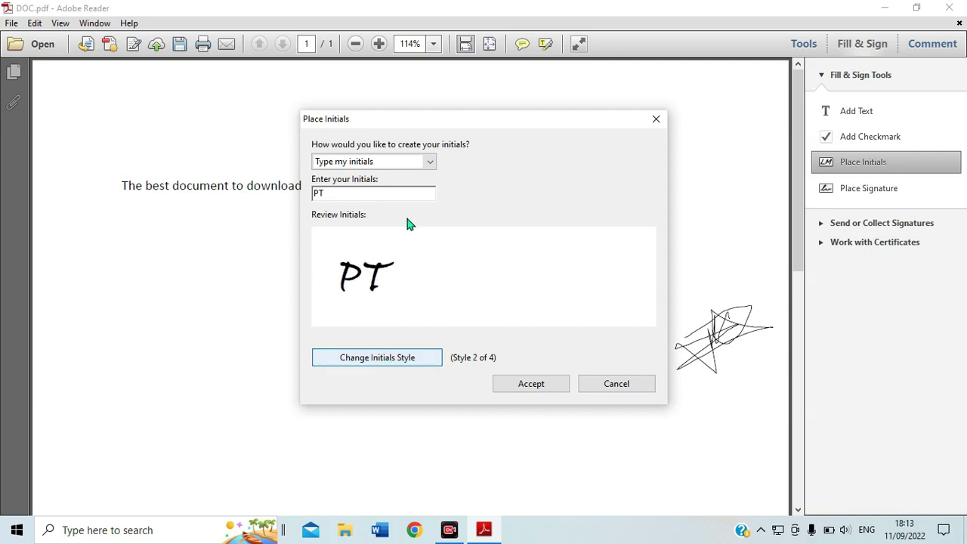
# Step: Draw the initials freehand instead, accept them, and place them left of the signature
pyautogui.click(425, 161)
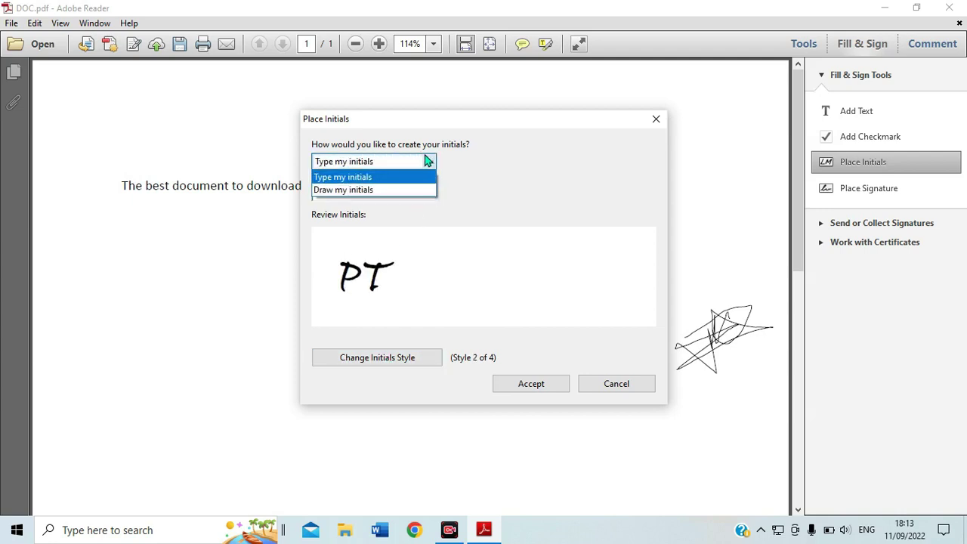
pyautogui.click(371, 189)
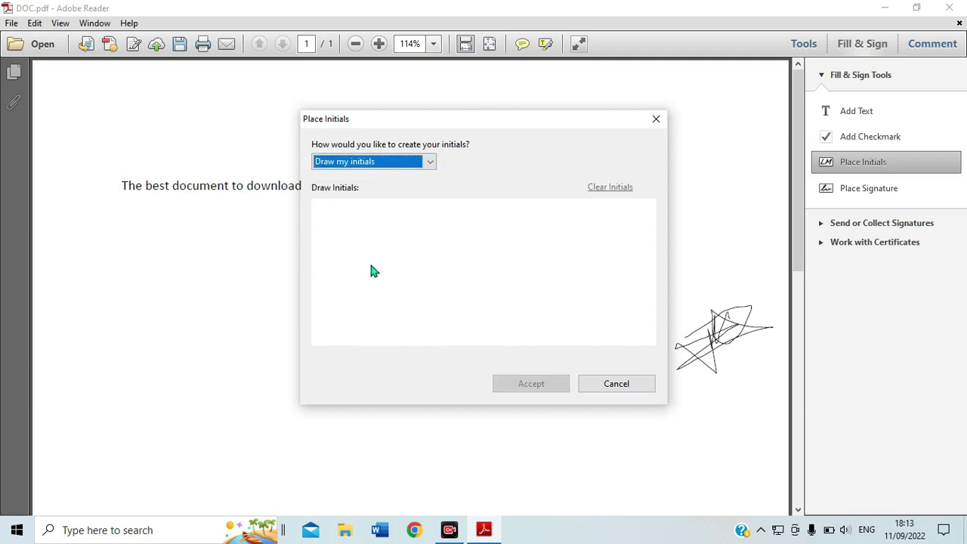
pyautogui.moveTo(364, 293); pyautogui.dragTo(393, 244)
pyautogui.moveTo(341, 229)
pyautogui.mouseDown()
pyautogui.moveTo(401, 231)
pyautogui.moveTo(427, 217)
pyautogui.moveTo(398, 335)
pyautogui.moveTo(441, 248)
pyautogui.moveTo(385, 293)
pyautogui.mouseUp()
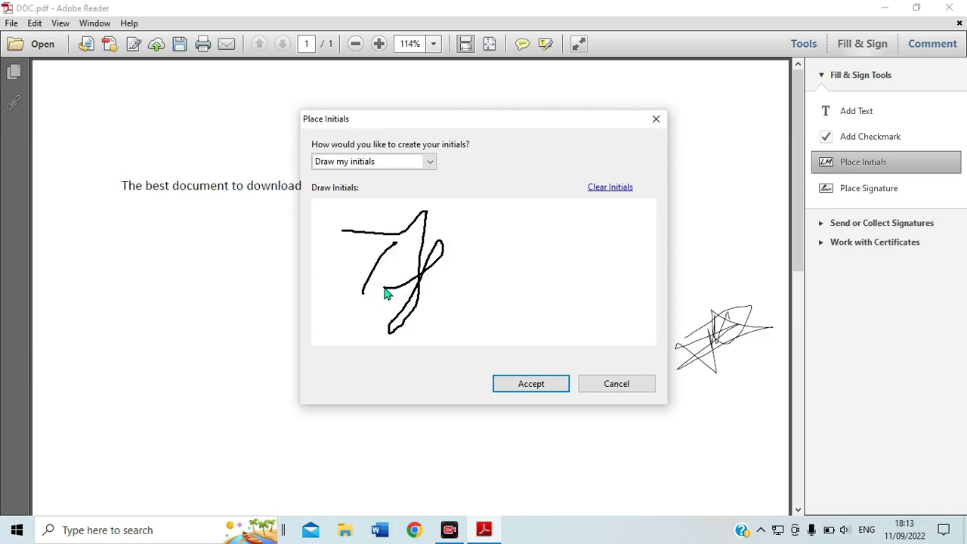
pyautogui.click(596, 193)
pyautogui.moveTo(377, 291)
pyautogui.mouseDown()
pyautogui.moveTo(494, 250)
pyautogui.moveTo(594, 306)
pyautogui.mouseUp()
pyautogui.moveTo(524, 272); pyautogui.dragTo(517, 303)
pyautogui.click(525, 386)
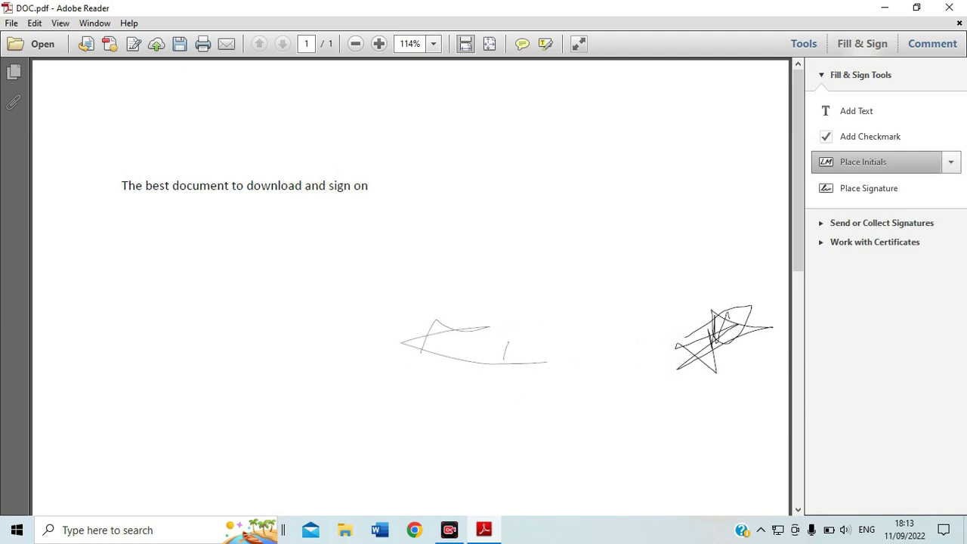
pyautogui.click(474, 341)
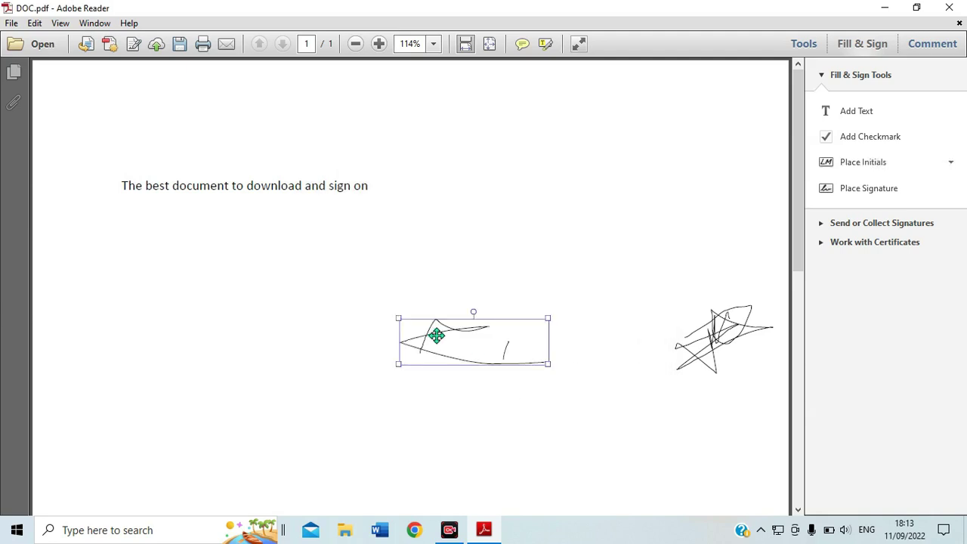
# Step: Place a checkmark at the lower left of the page, then arm Add Text
pyautogui.click(870, 136)
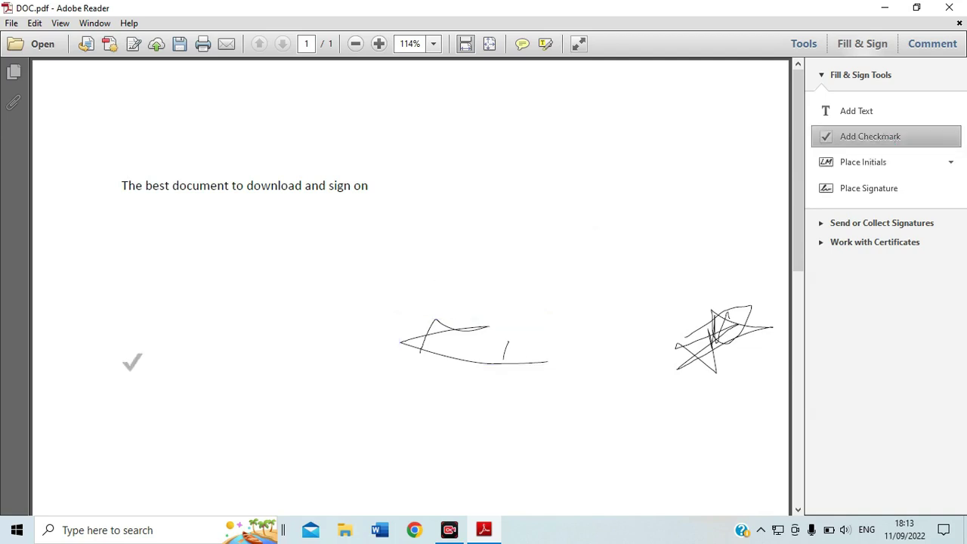
pyautogui.click(133, 363)
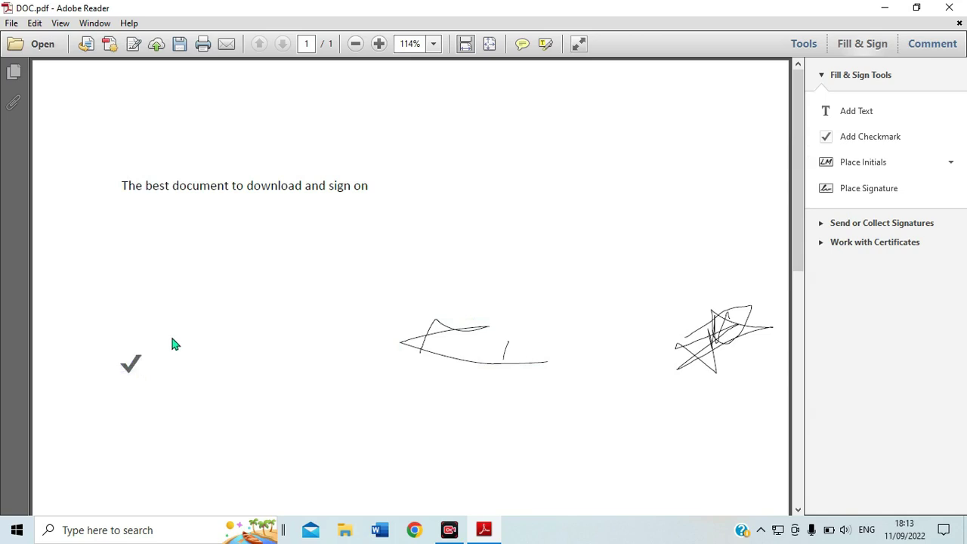
pyautogui.click(848, 118)
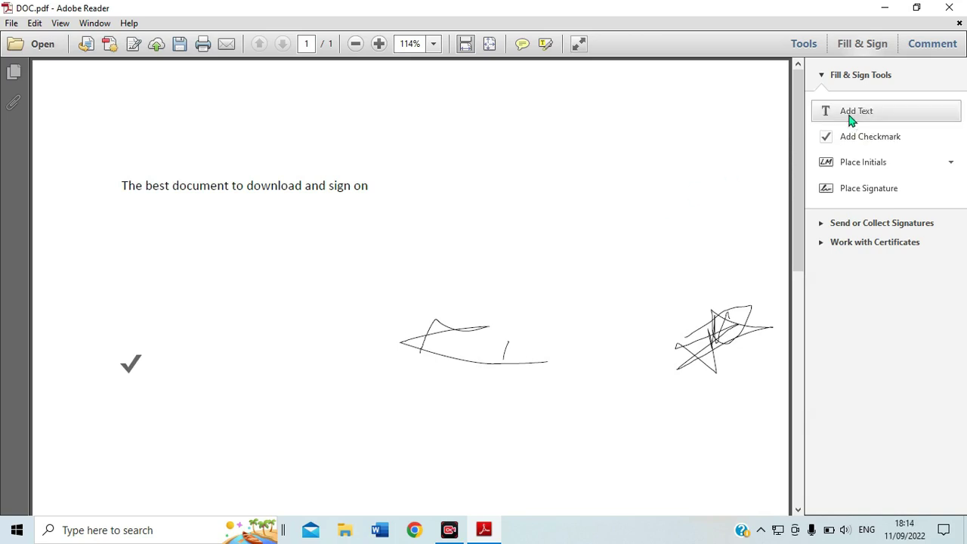
pyautogui.click(362, 438)
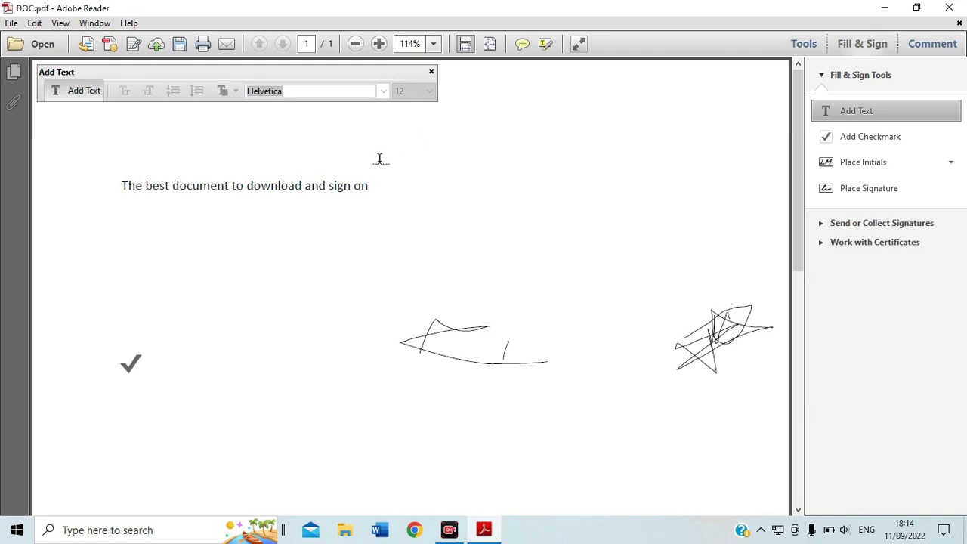
# Step: Type 'development' right after 'sign on' on the page
pyautogui.click(373, 185)
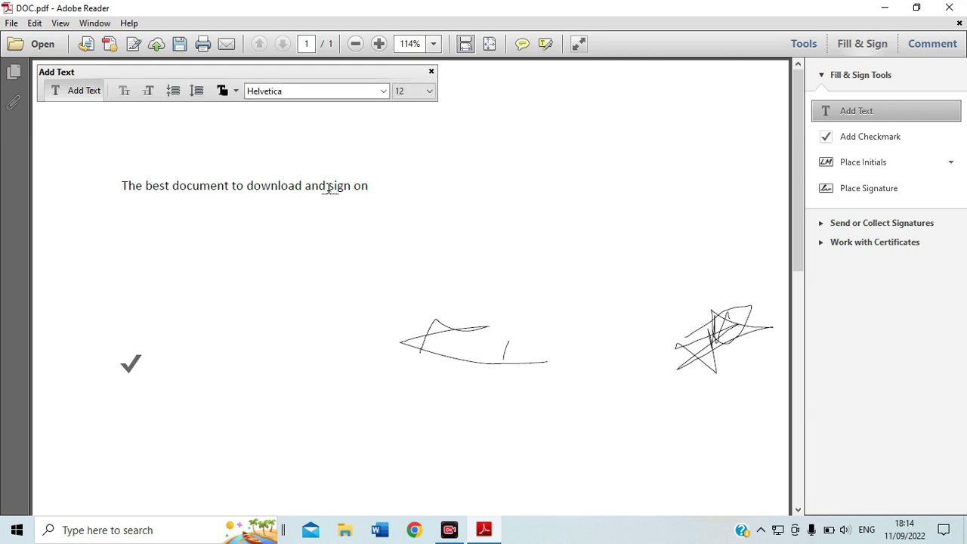
pyautogui.write('DE')
pyautogui.press('BackSpace')
pyautogui.press('BackSpace')
pyautogui.write('development')
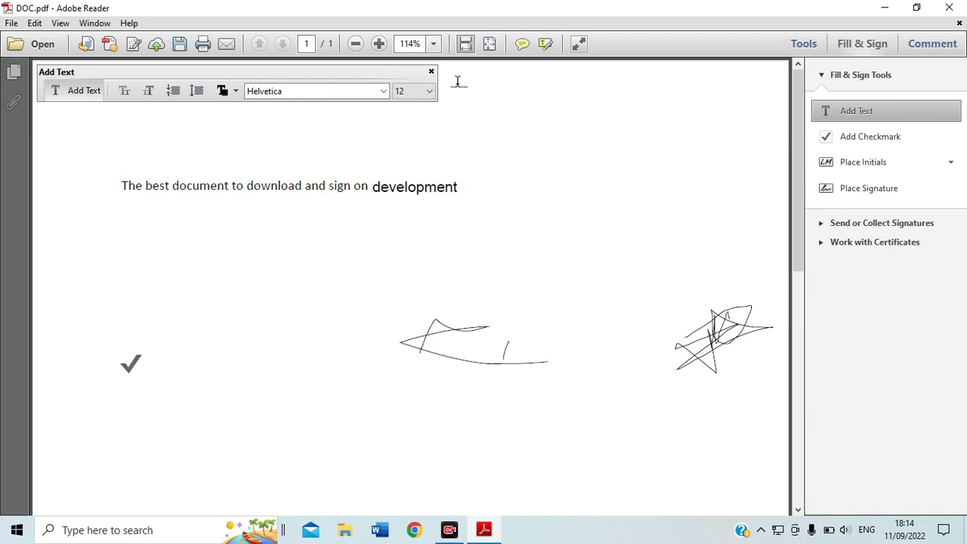
# Step: Switch the font to Arial Nova and add 'of typing' after 'development'
pyautogui.click(383, 91)
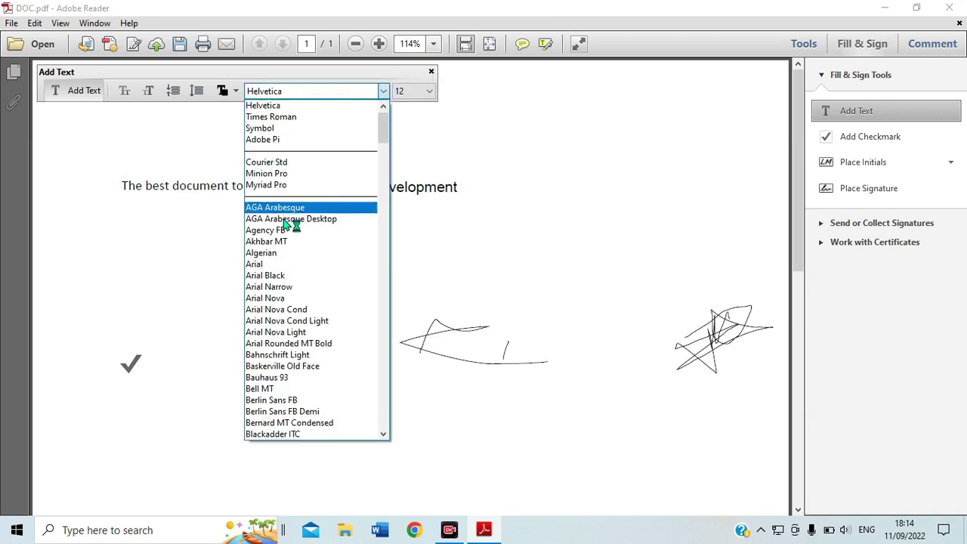
pyautogui.click(266, 299)
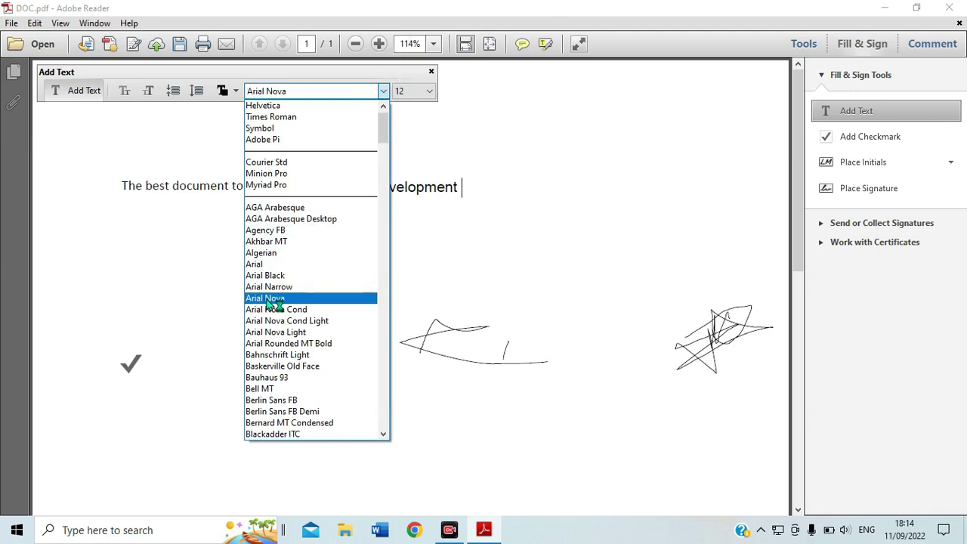
pyautogui.click(266, 299)
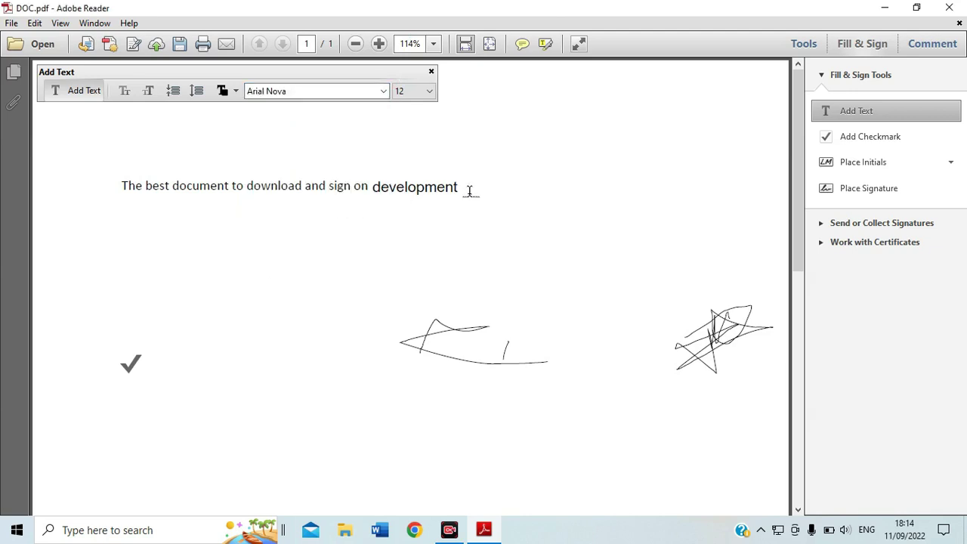
pyautogui.write('of typing')
pyautogui.click(546, 44)
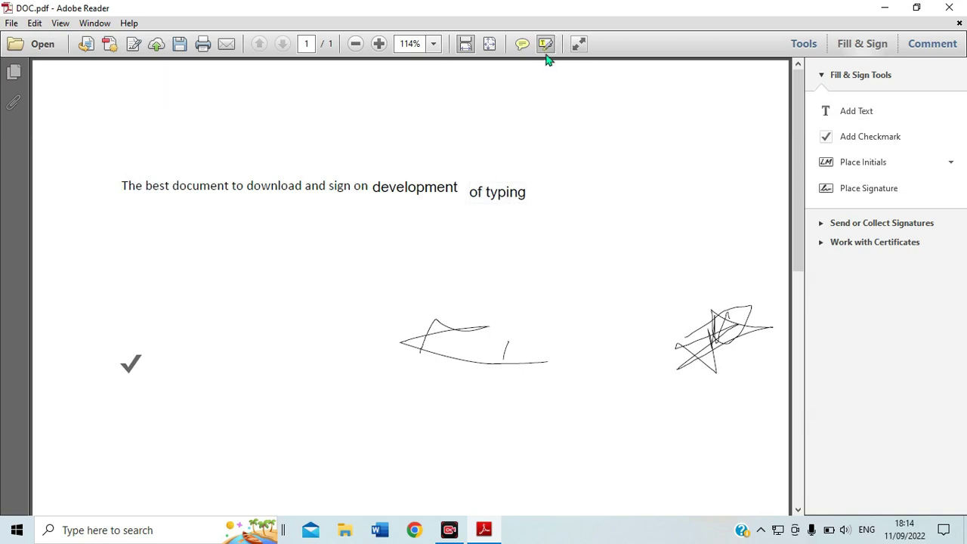
pyautogui.click(454, 334)
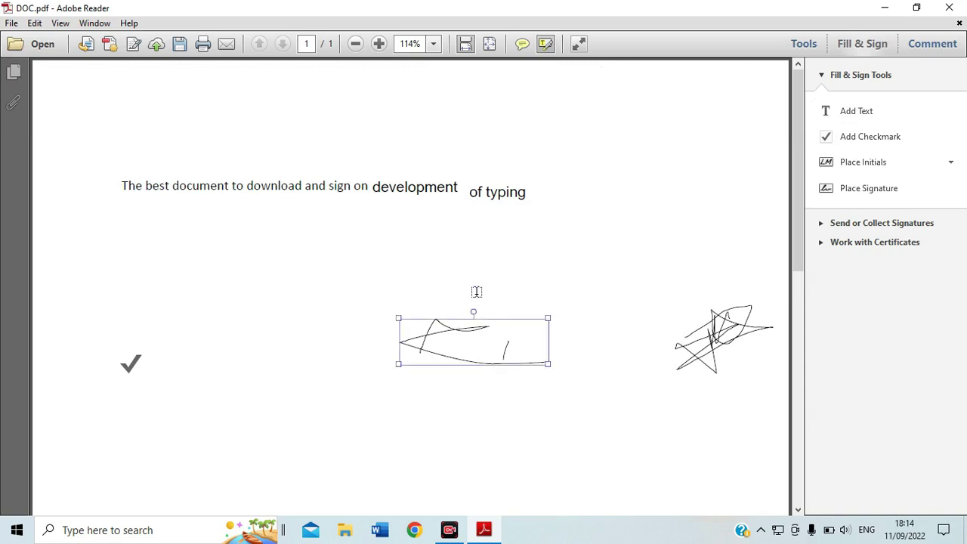
pyautogui.click(519, 123)
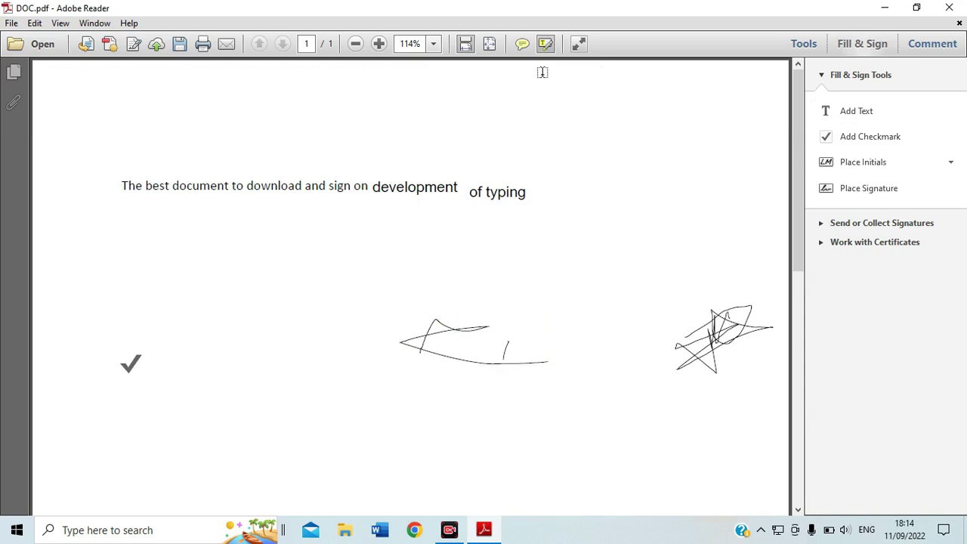
pyautogui.click(505, 192)
pyautogui.click(505, 192)
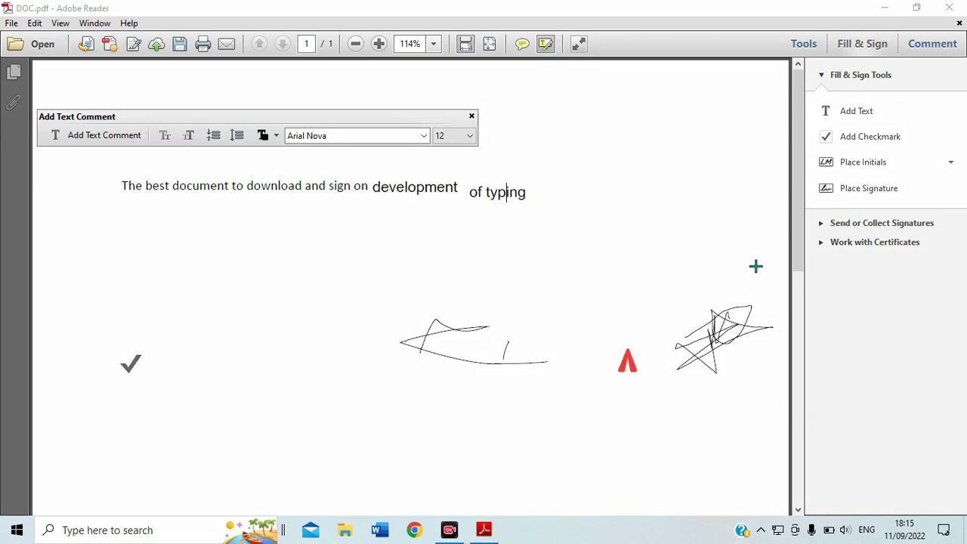
pyautogui.moveTo(597, 269); pyautogui.dragTo(794, 171)
pyautogui.moveTo(638, 182); pyautogui.dragTo(794, 144)
pyautogui.moveTo(674, 137)
pyautogui.mouseDown()
pyautogui.moveTo(756, 134)
pyautogui.moveTo(788, 121)
pyautogui.mouseUp()
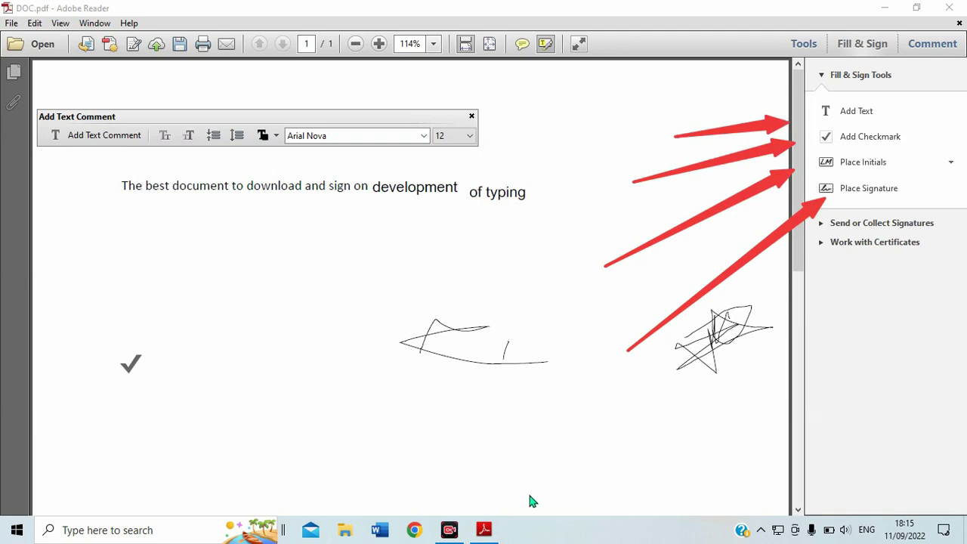
# Step: Expand Send or Collect Signatures and then Work with Certificates in the tools pane
pyautogui.press('Escape')
pyautogui.click(824, 230)
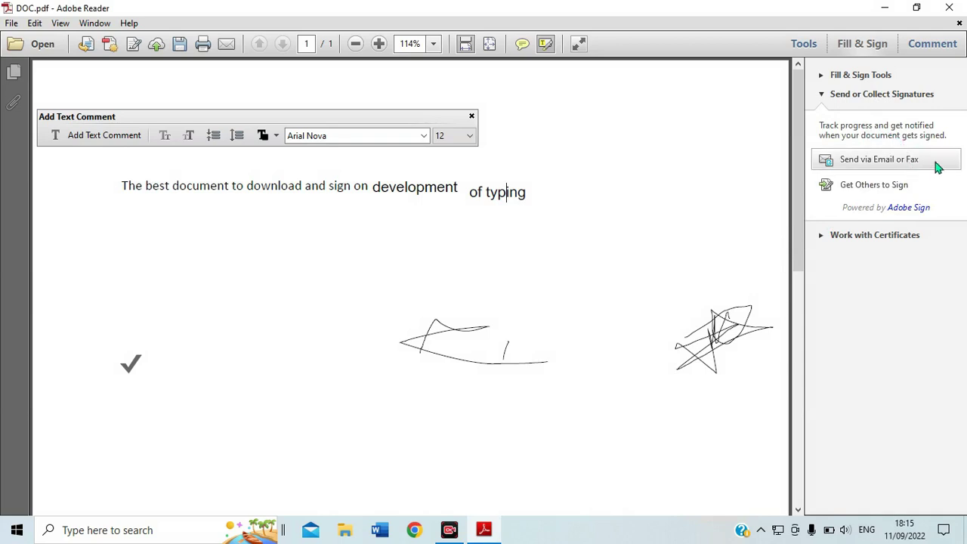
pyautogui.click(817, 235)
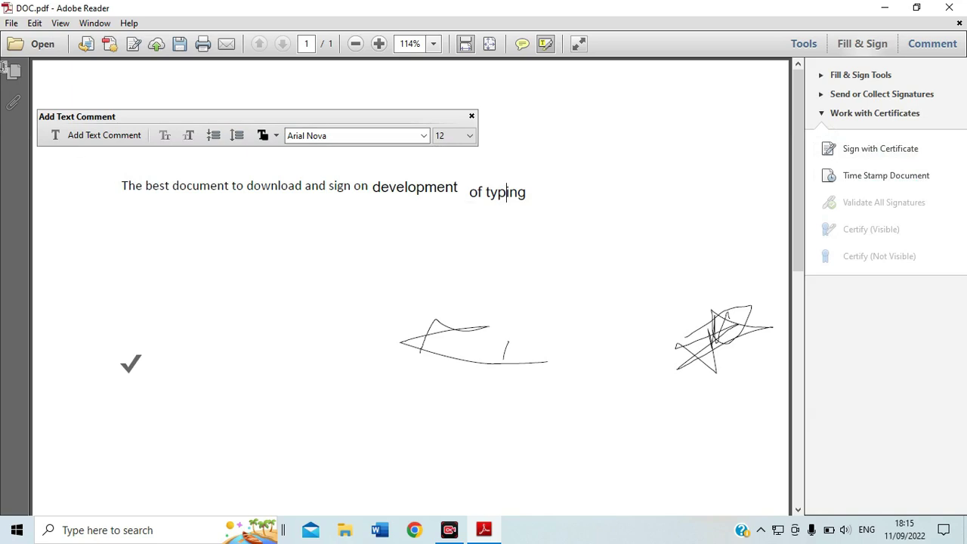
# Step: Save a copy named DOC-signed.pdf to the Desktop using Save As
pyautogui.click(9, 23)
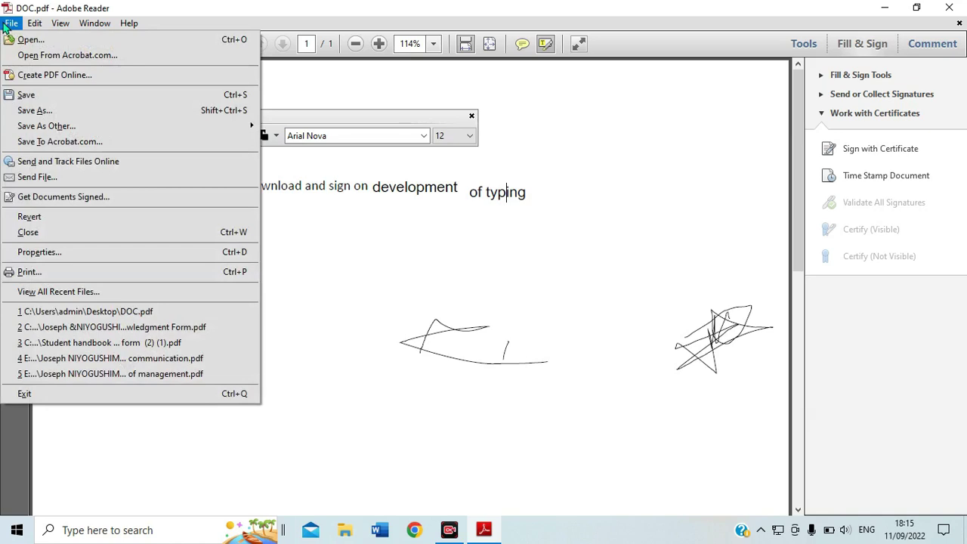
pyautogui.click(24, 113)
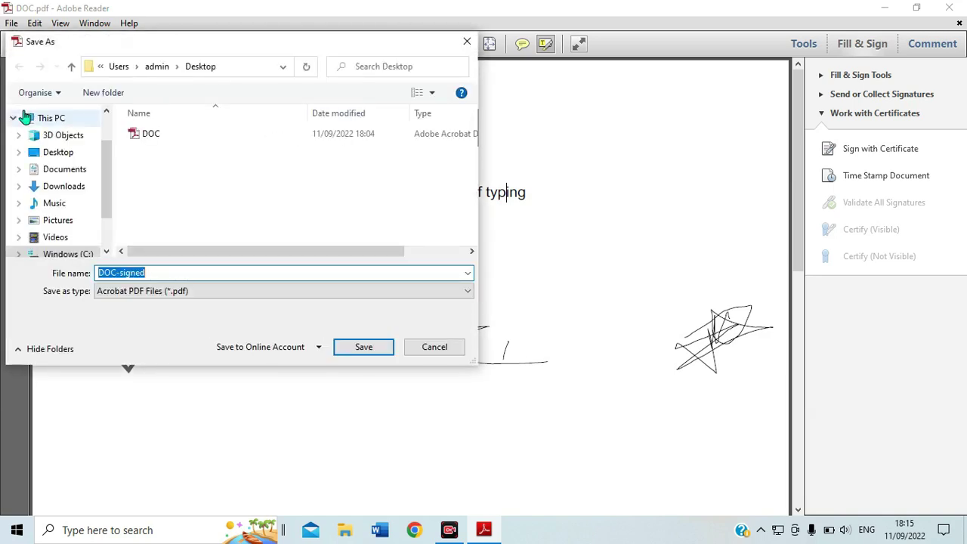
pyautogui.click(168, 273)
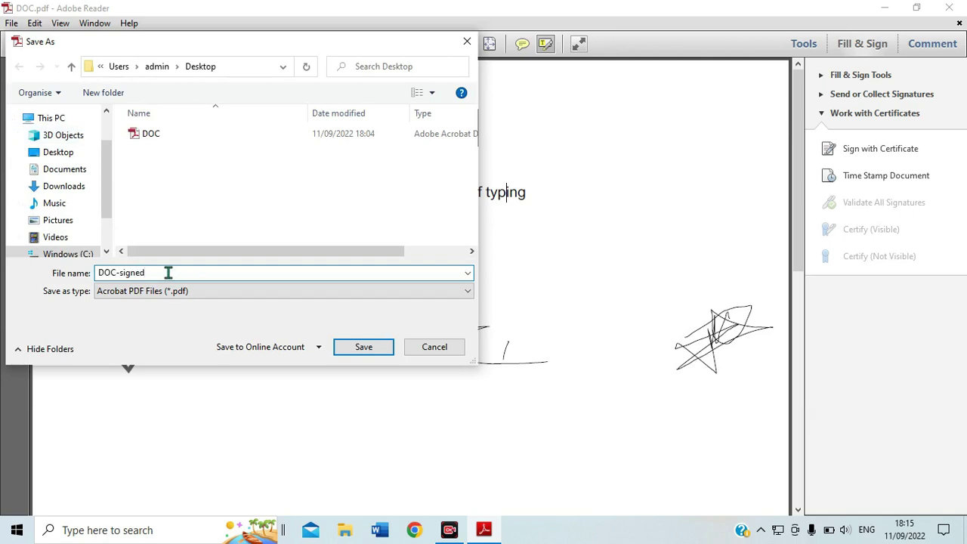
pyautogui.click(67, 157)
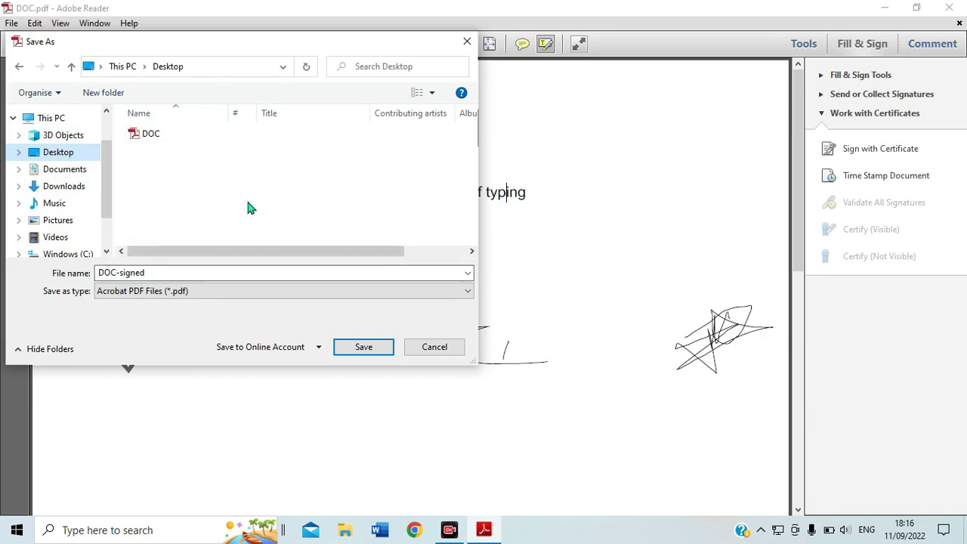
pyautogui.click(358, 352)
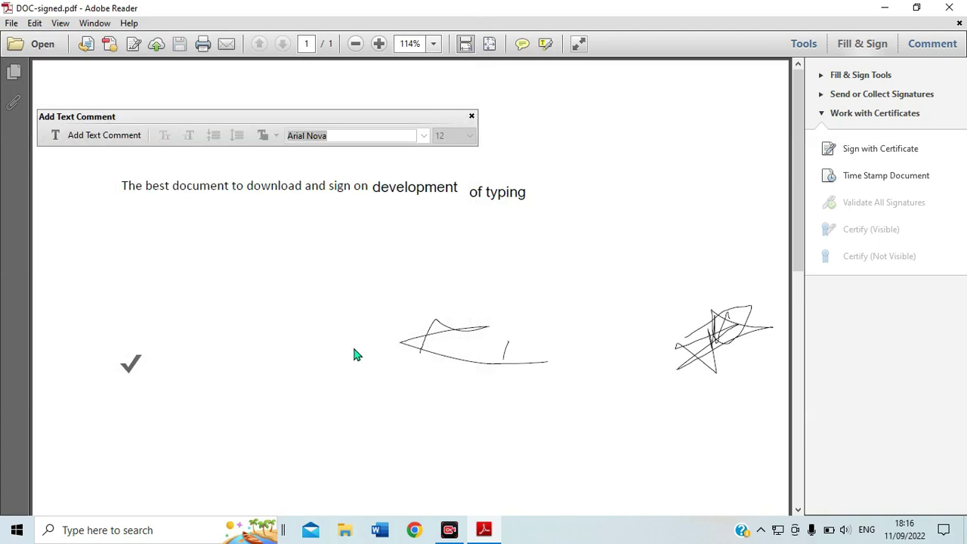
# Step: Minimize Adobe Reader and open DOC-signed from the desktop
pyautogui.click(884, 7)
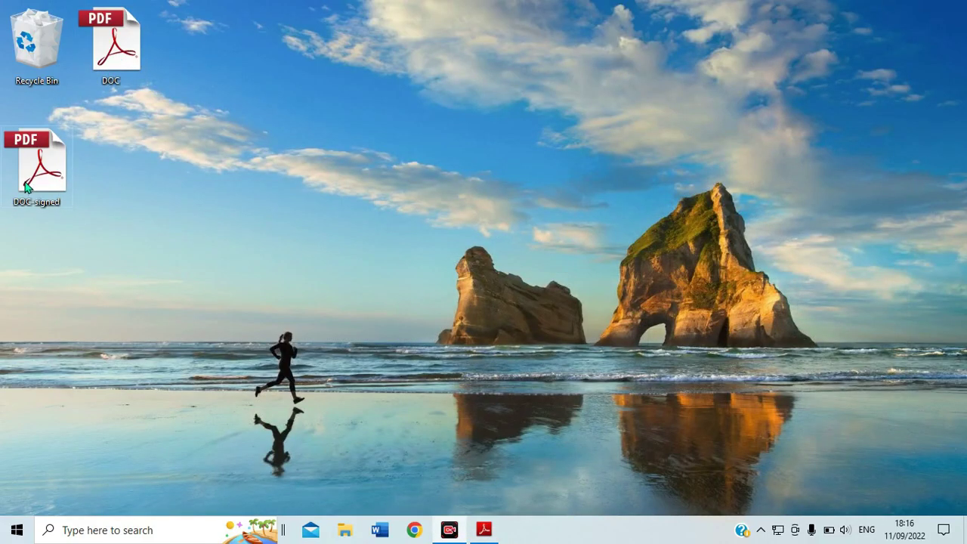
pyautogui.doubleClick(47, 178)
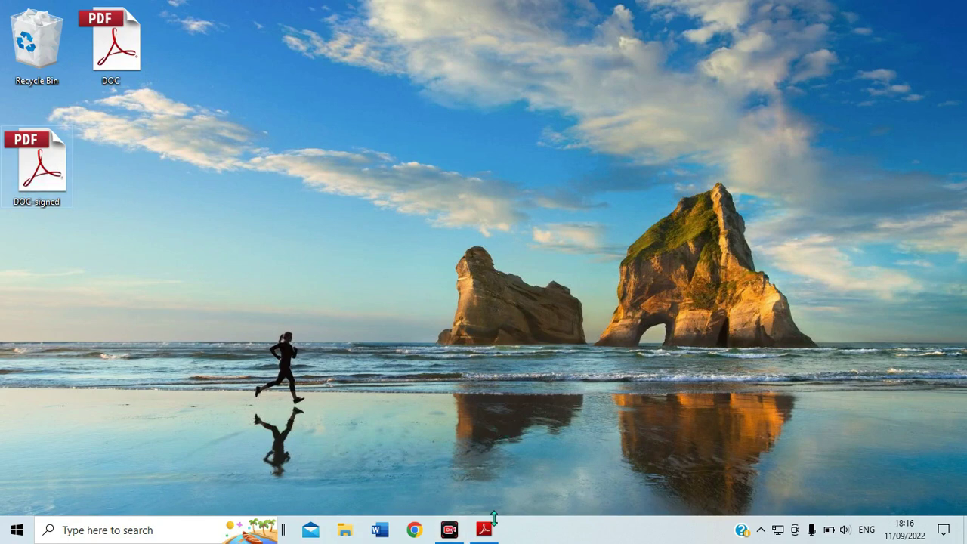